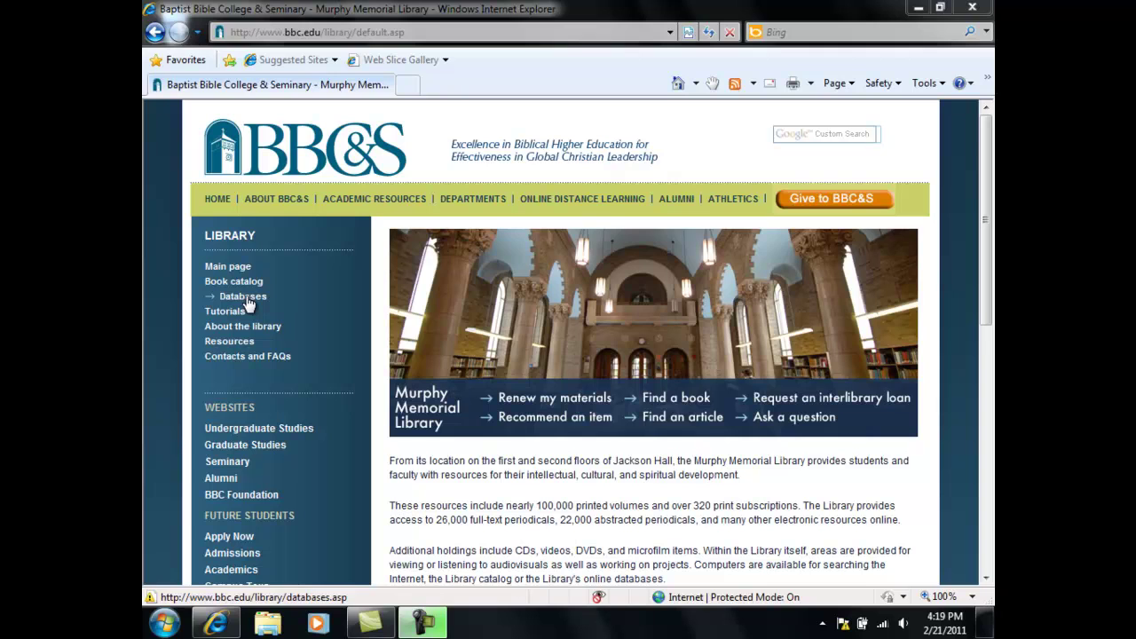
Open EBSCO from the library's database list and maximize its browser window.
left_click(249, 304)
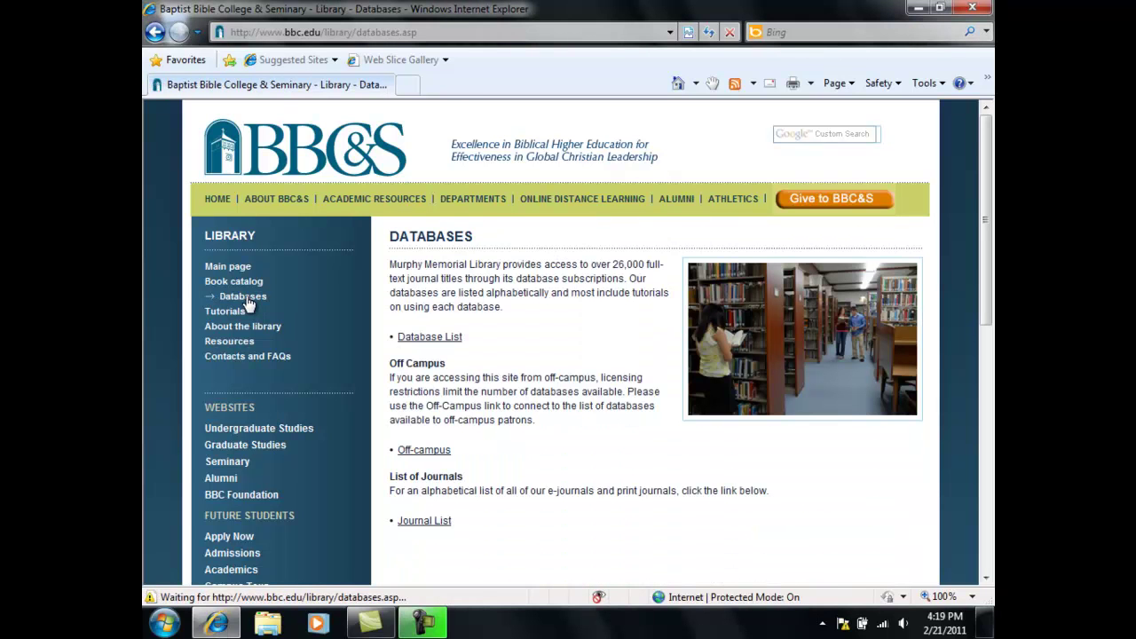
left_click(412, 339)
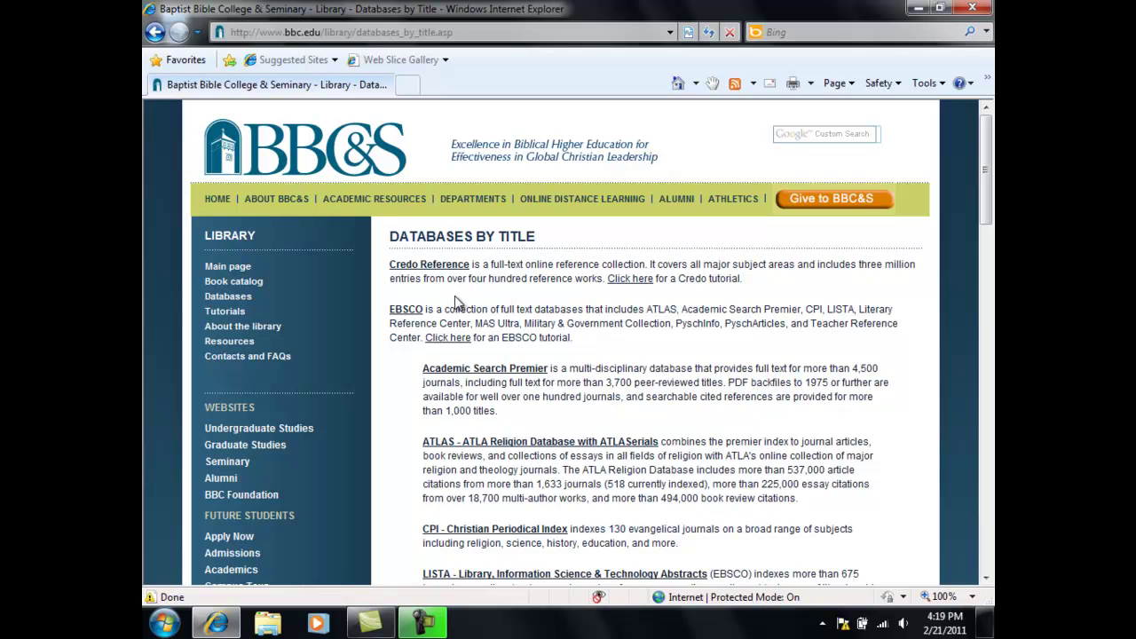
left_click(407, 310)
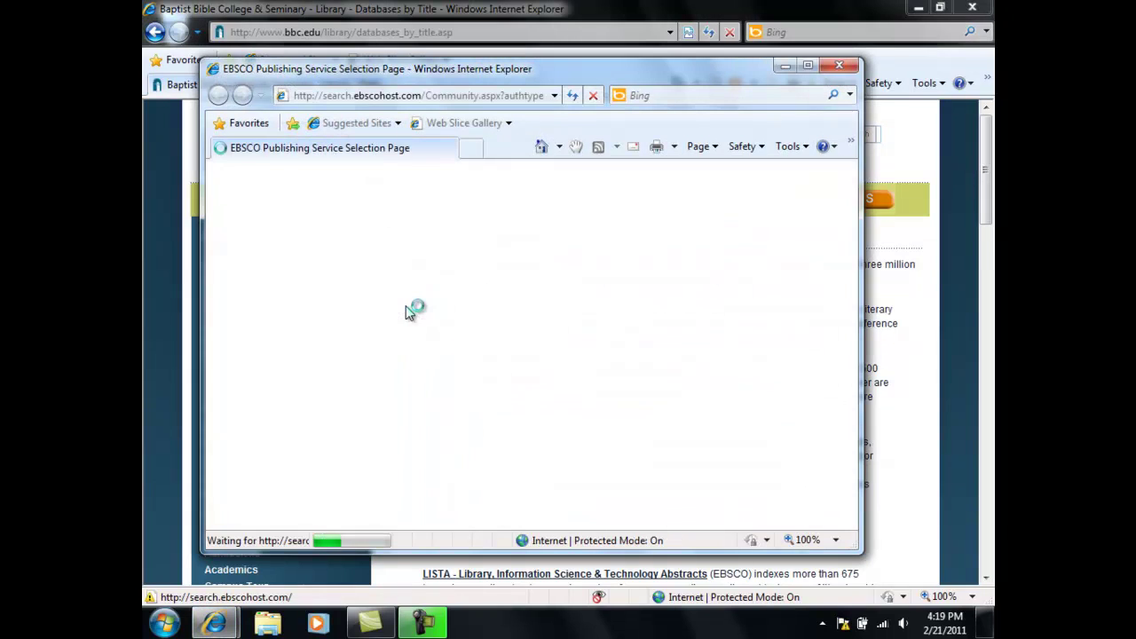
left_click(807, 66)
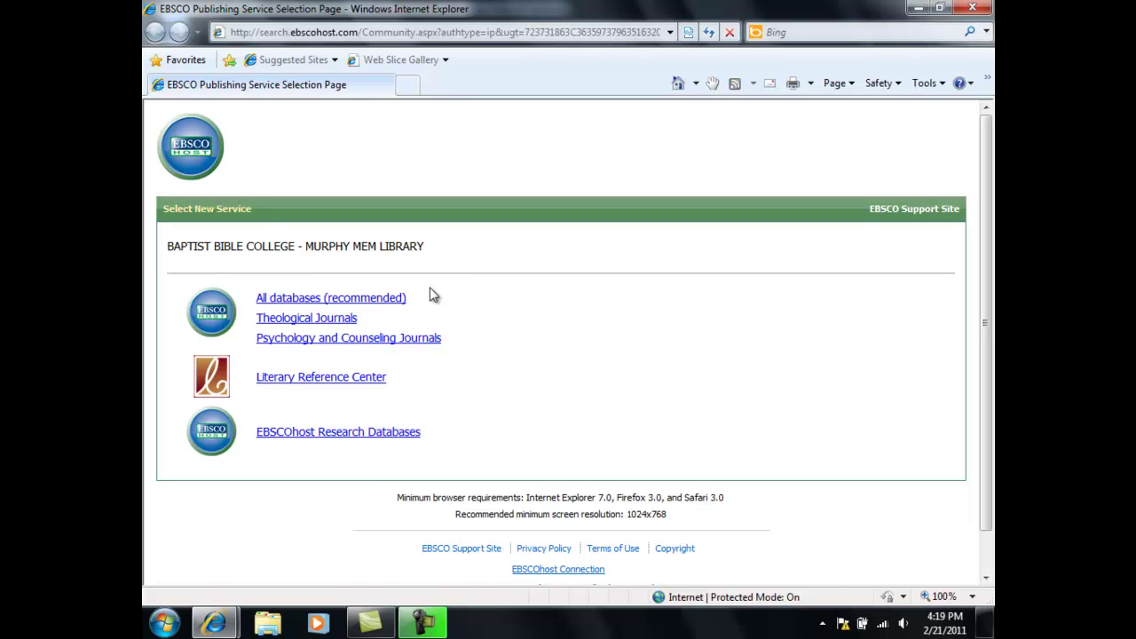
Choose all databases as the EBSCO service and search for "postmodernism".
left_click(315, 303)
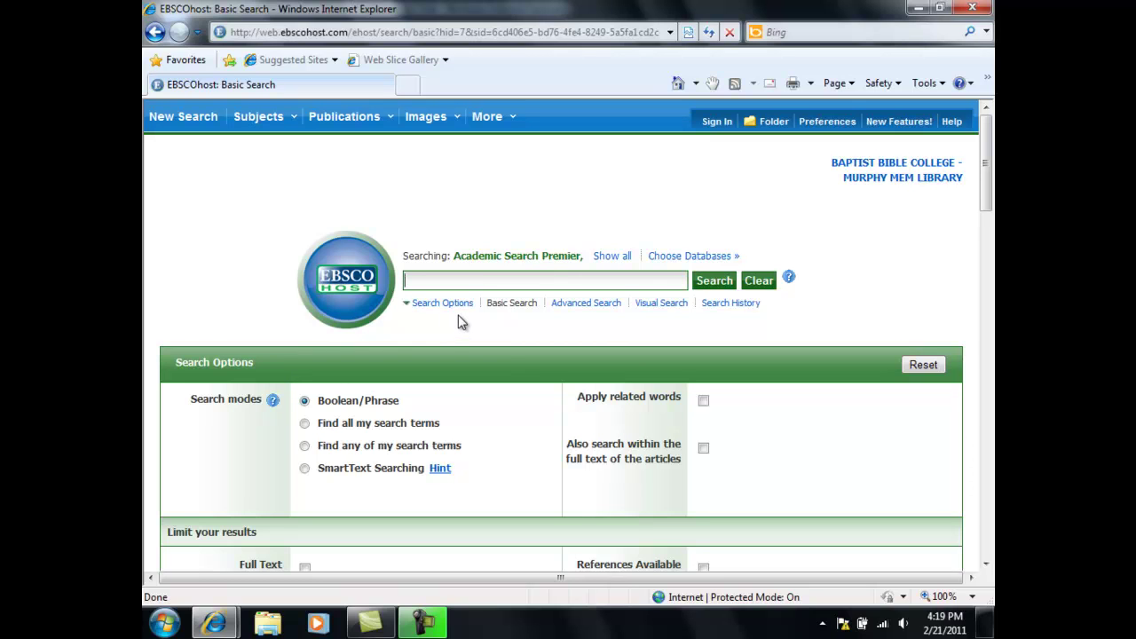
type("postmodernism")
key("Return")
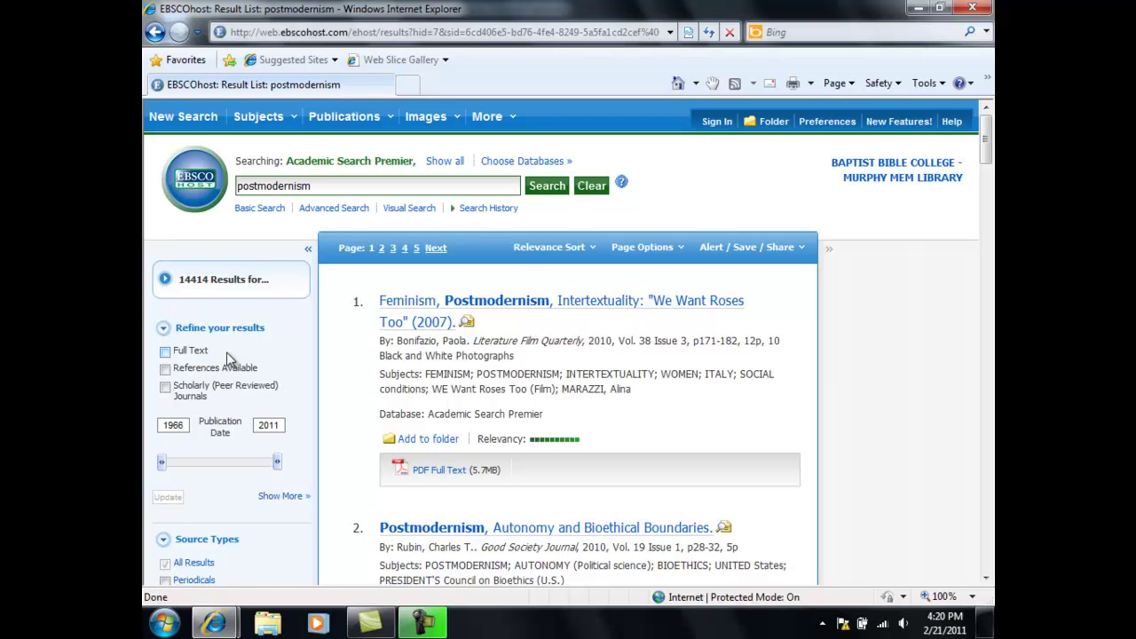
Dismiss the color scheme prompt and limit the search results to full text with publication dates starting in 2006.
left_click(165, 352)
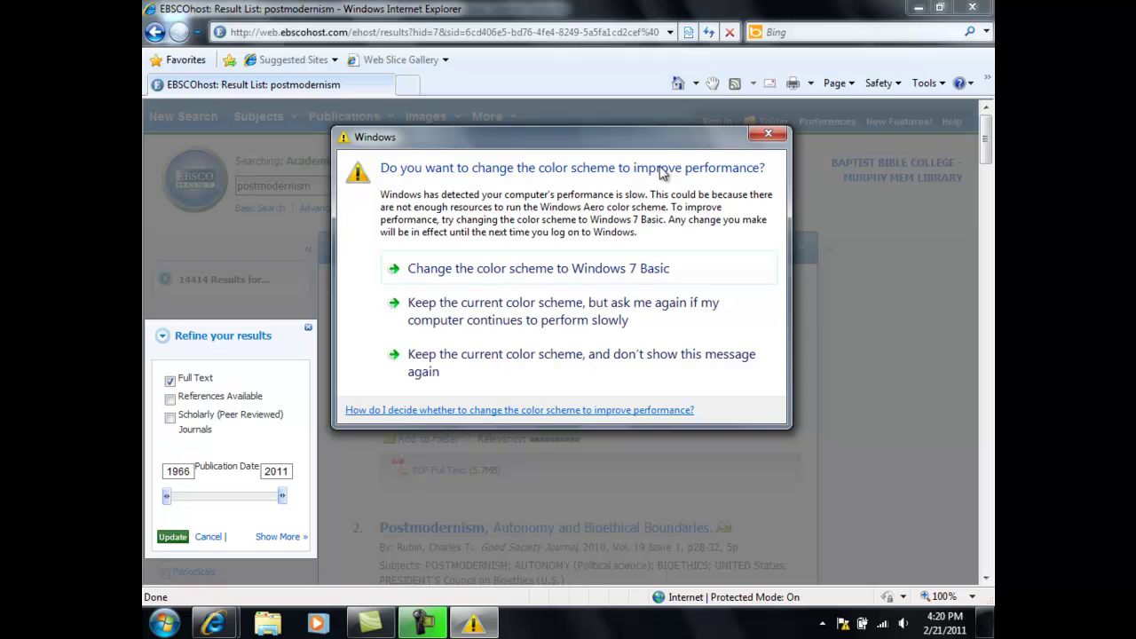
left_click(768, 135)
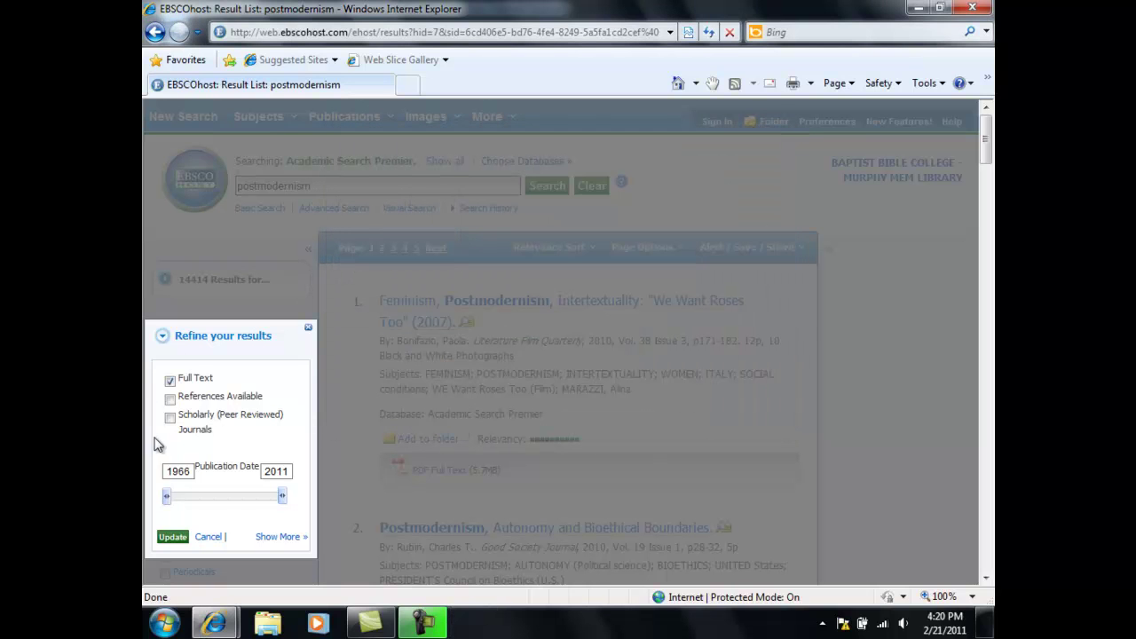
left_click_drag(169, 500, 271, 502)
left_click(178, 536)
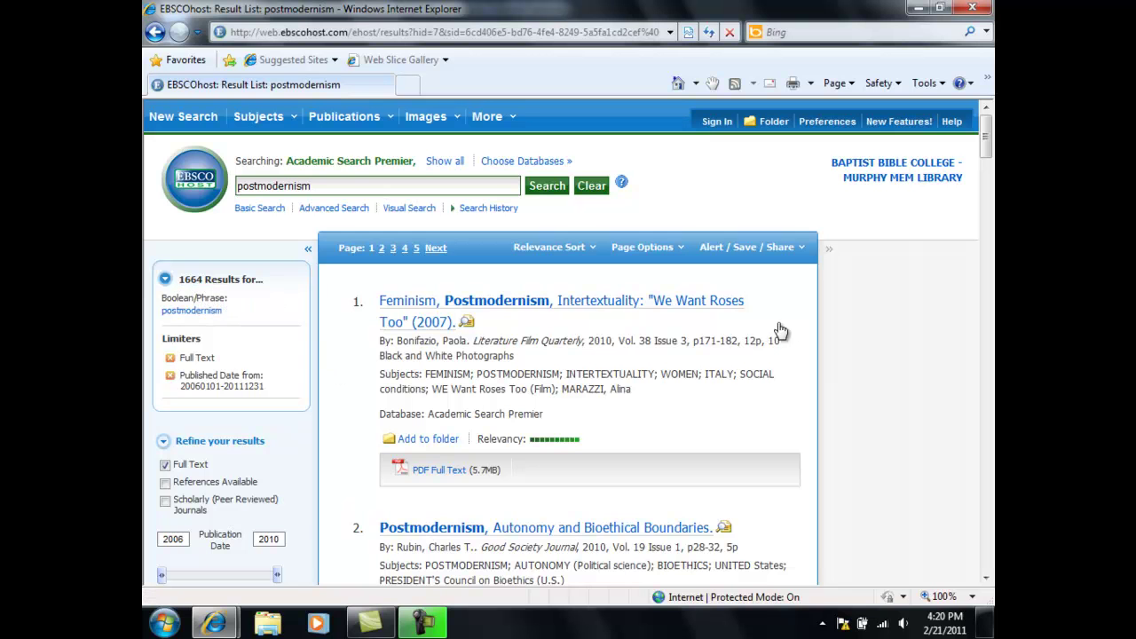
Skim the first results and open the detailed record of "Postmodernism, Autonomy and Bioethical Boundaries".
scroll(669, 397, "down", 7)
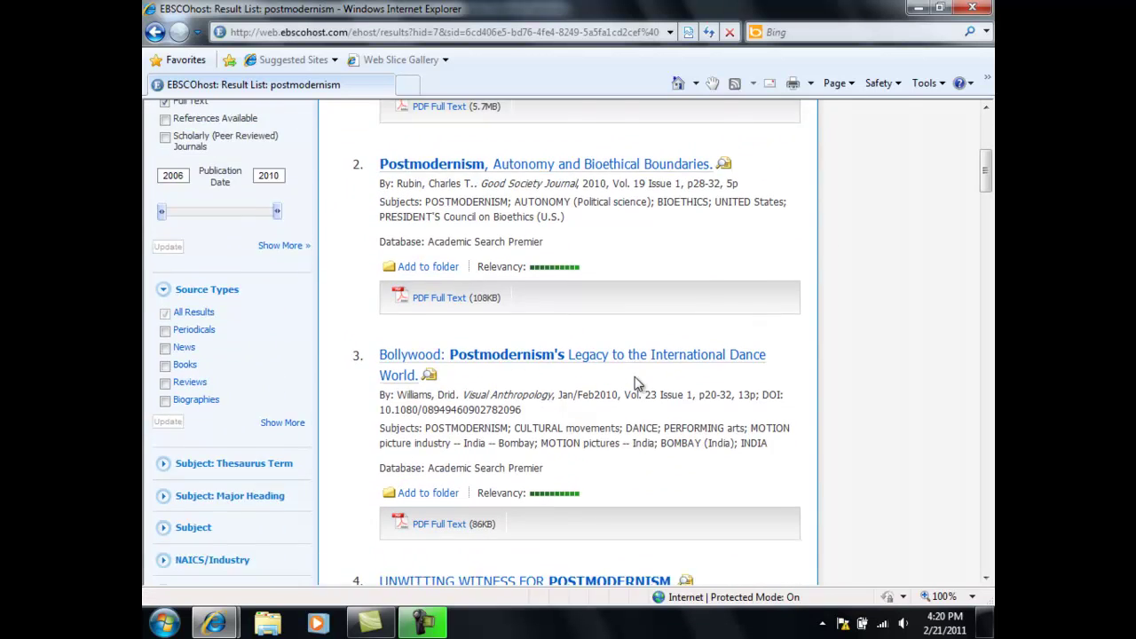
scroll(635, 384, "up", 8)
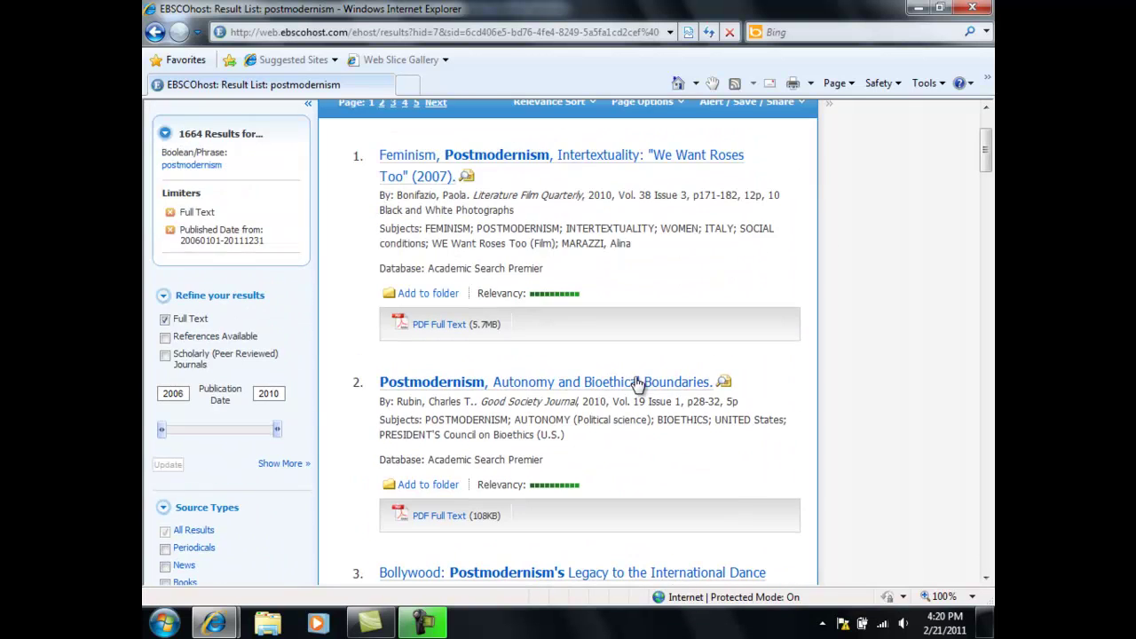
left_click(516, 387)
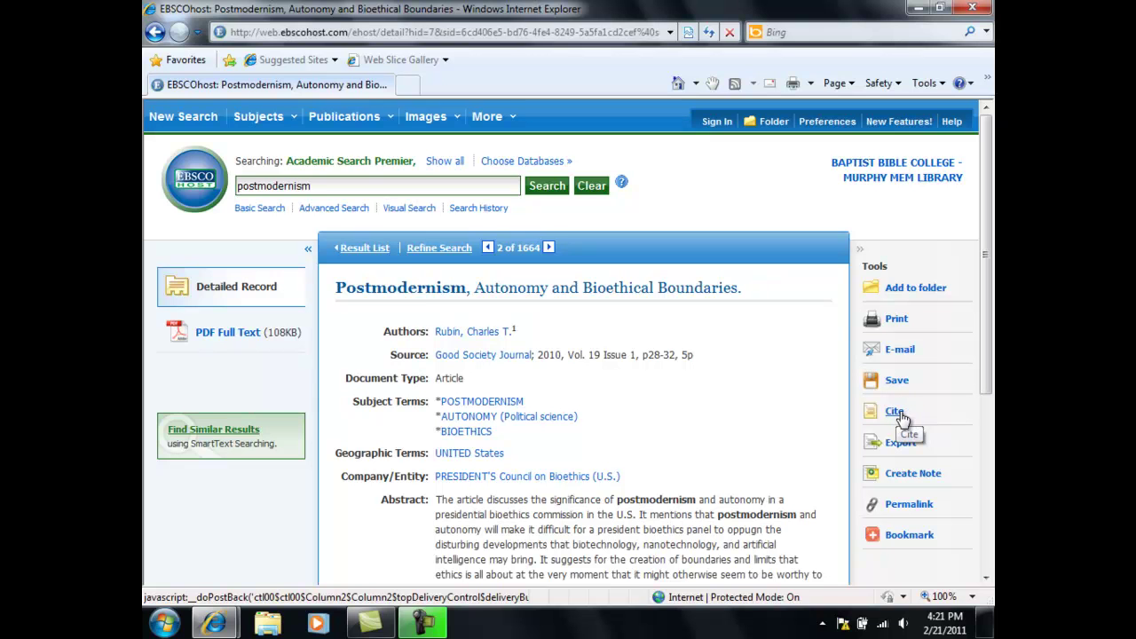
Copy the article's MLA Works Cited entry from its citation formats and close the citation window.
left_click(897, 412)
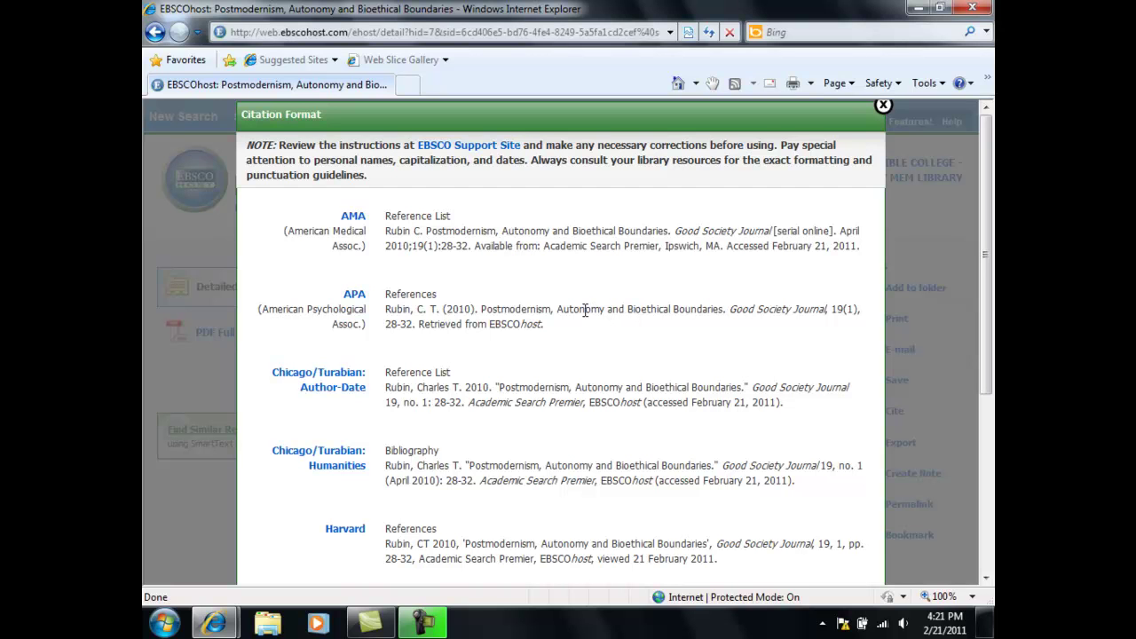
scroll(588, 319, "down", 3)
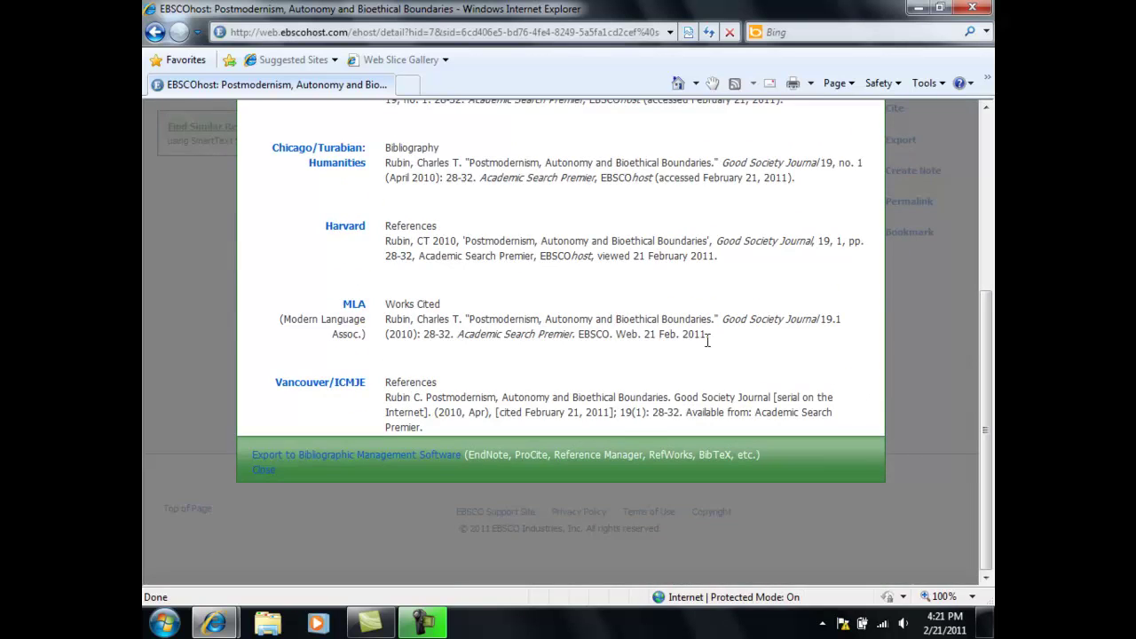
left_click_drag(633, 334, 360, 332)
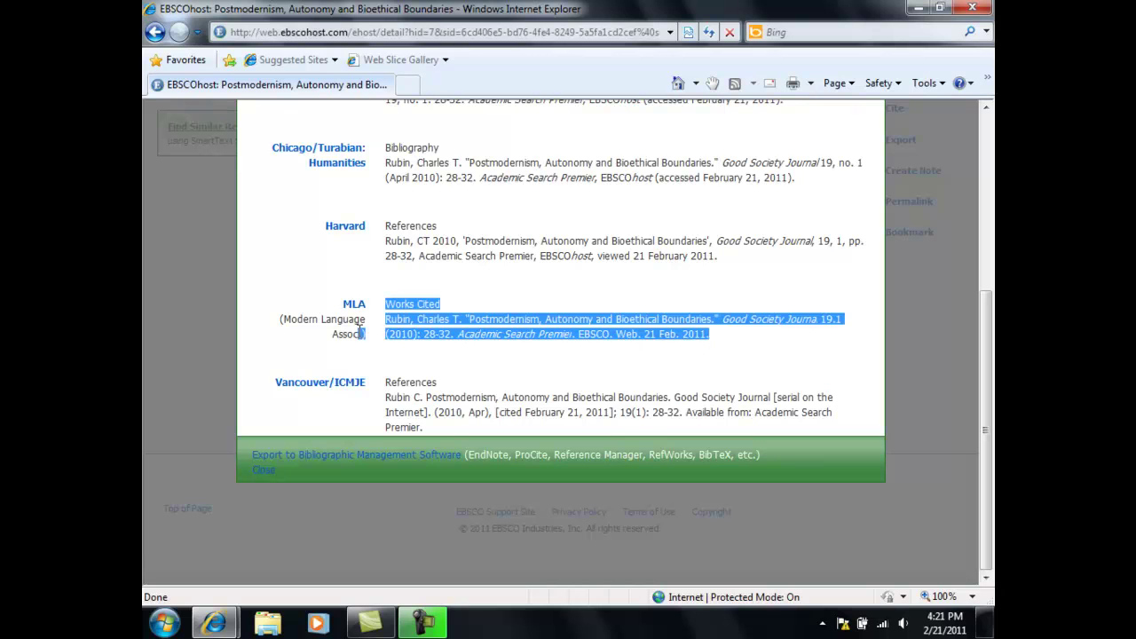
right_click(438, 320)
left_click(351, 355)
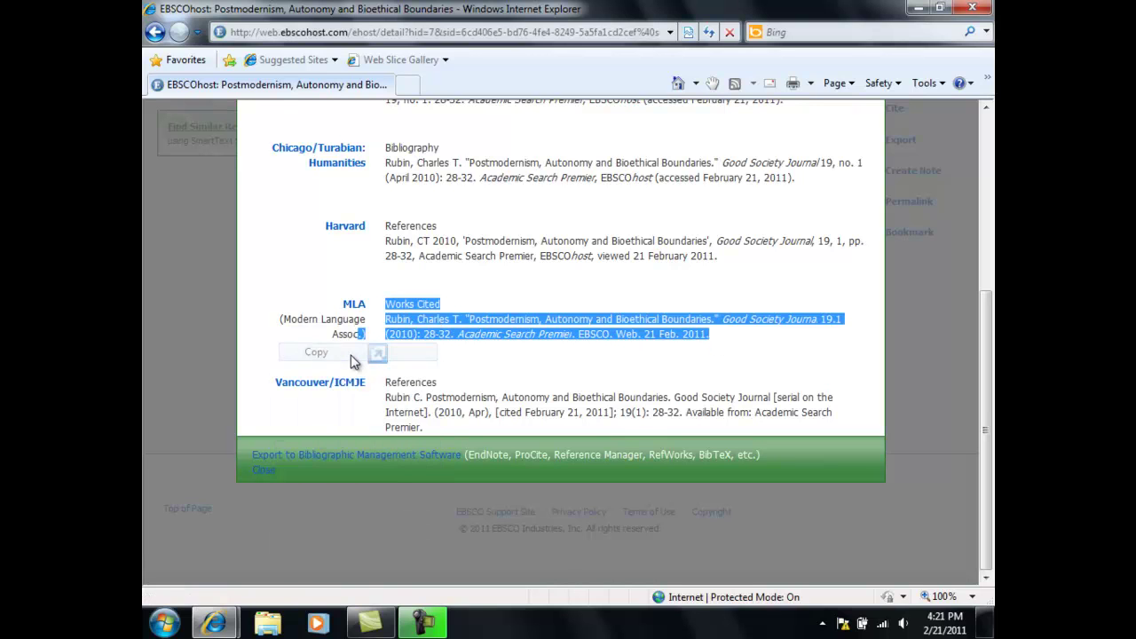
scroll(703, 241, "up", 3)
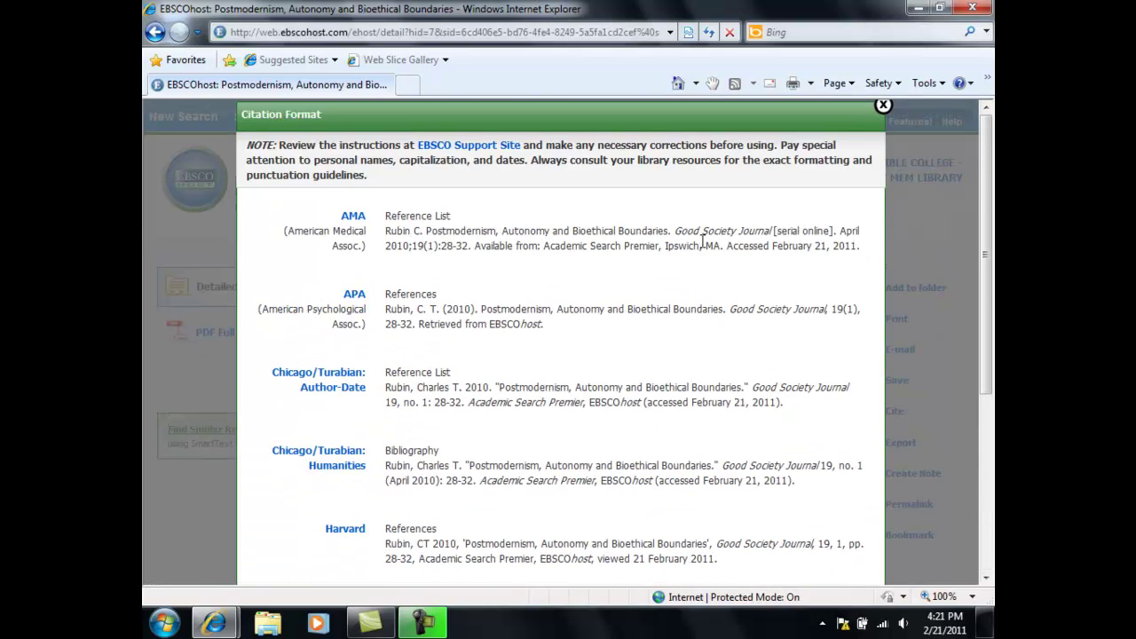
left_click(883, 106)
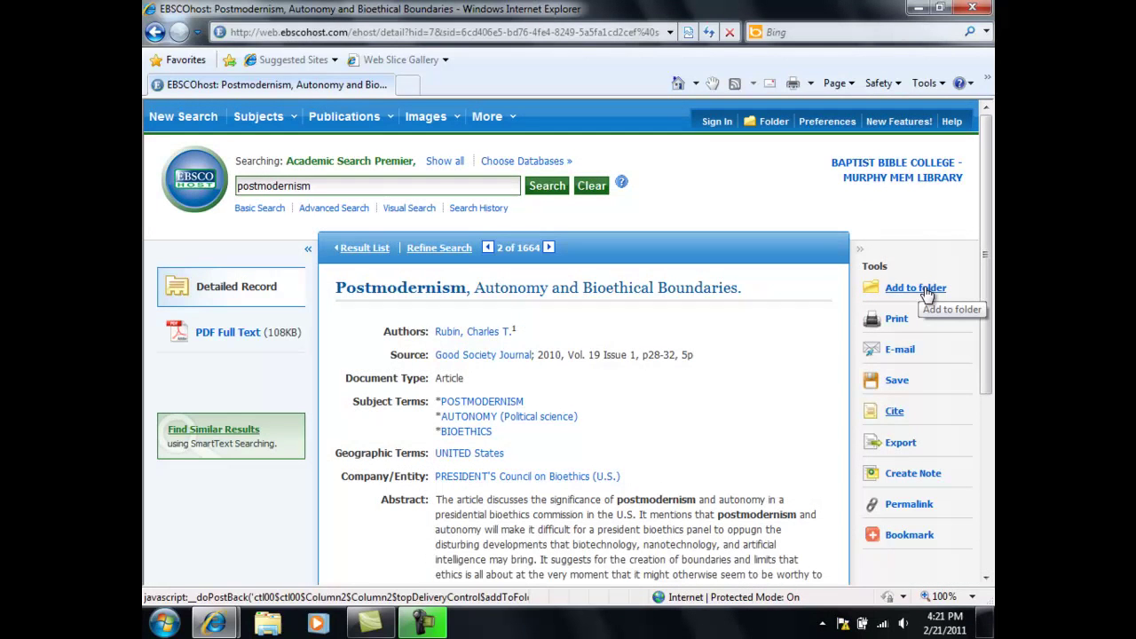
Add the article to the folder and view the folder's contents.
left_click(926, 291)
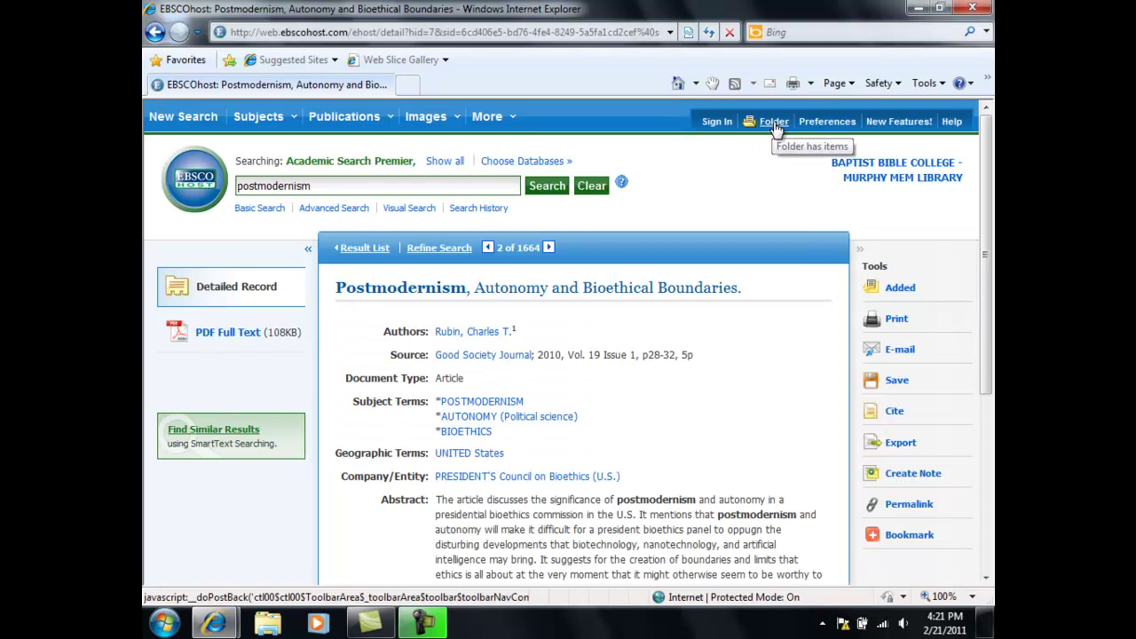
left_click(774, 122)
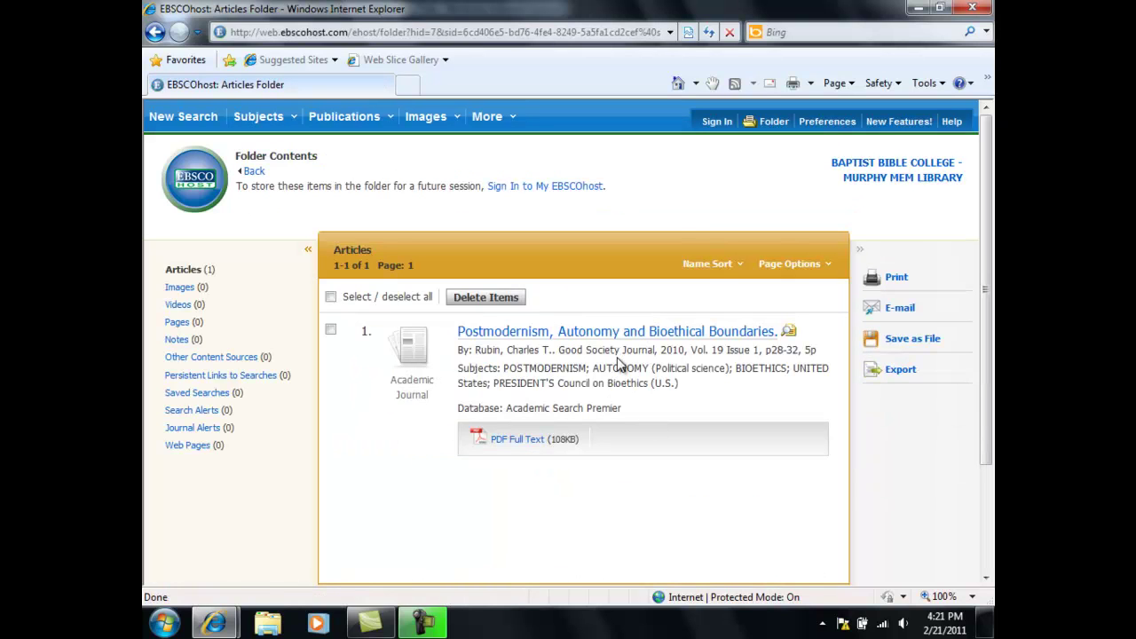
View the My EBSCOhost sign-in page and return to the detailed record of "Postmodernism, Autonomy and Bioethical Boundaries".
left_click(718, 124)
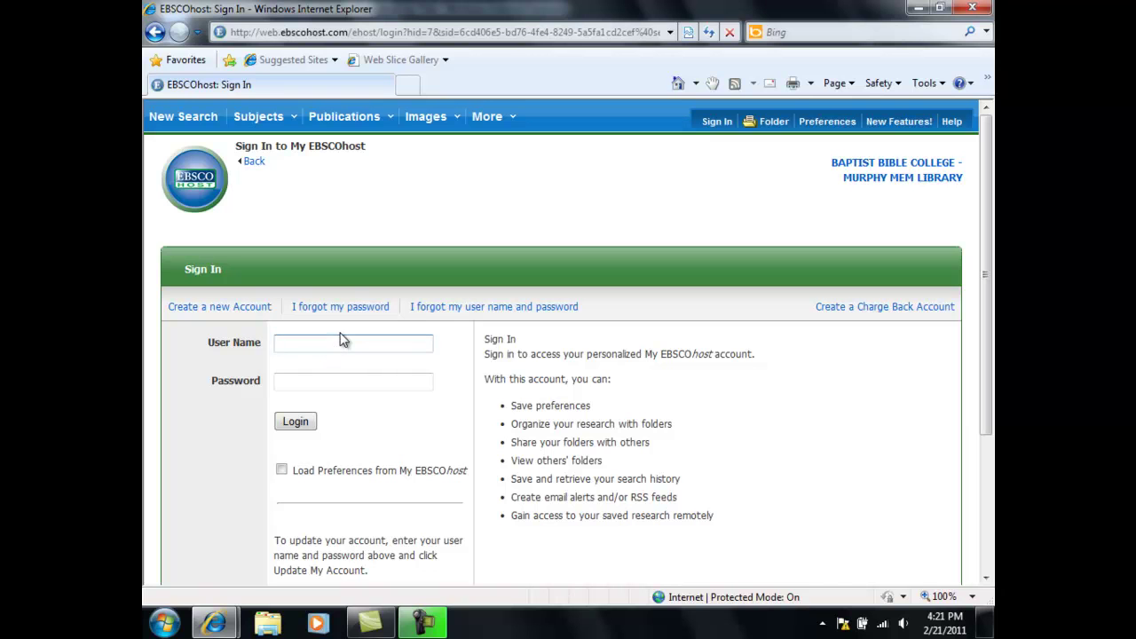
left_click(197, 32)
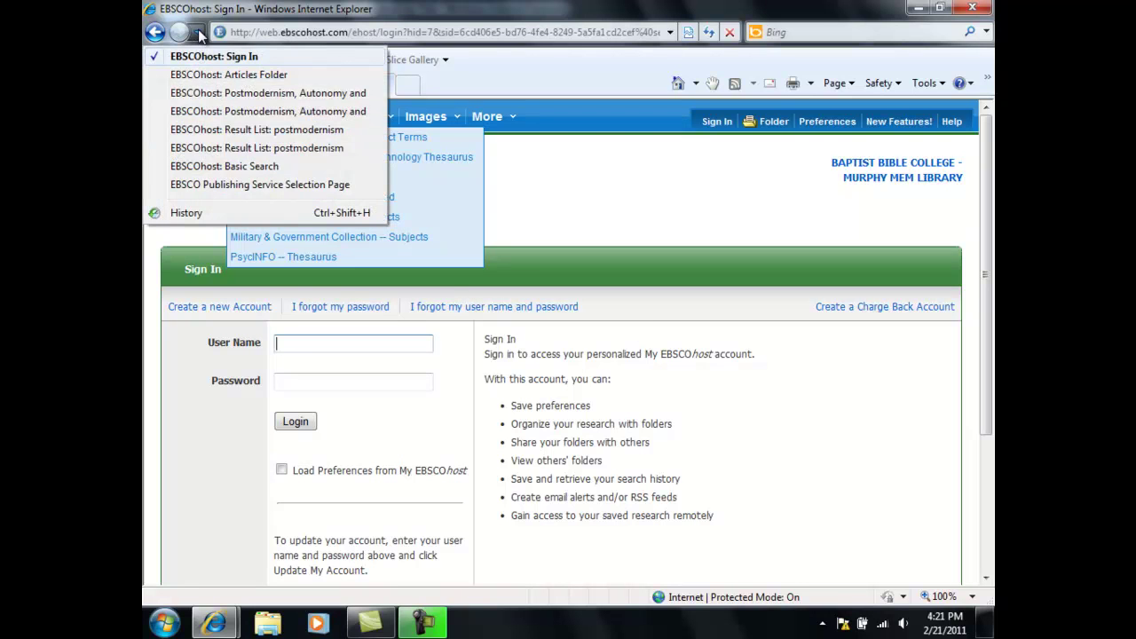
left_click(202, 96)
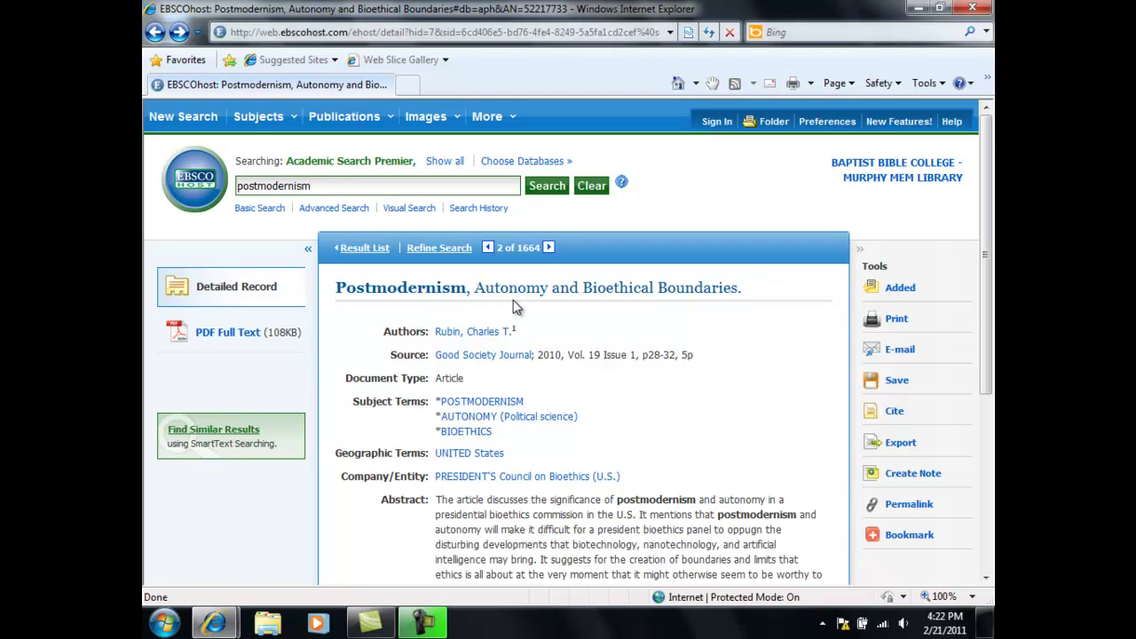
Open the article's PDF full text and skim through its pages.
left_click(232, 337)
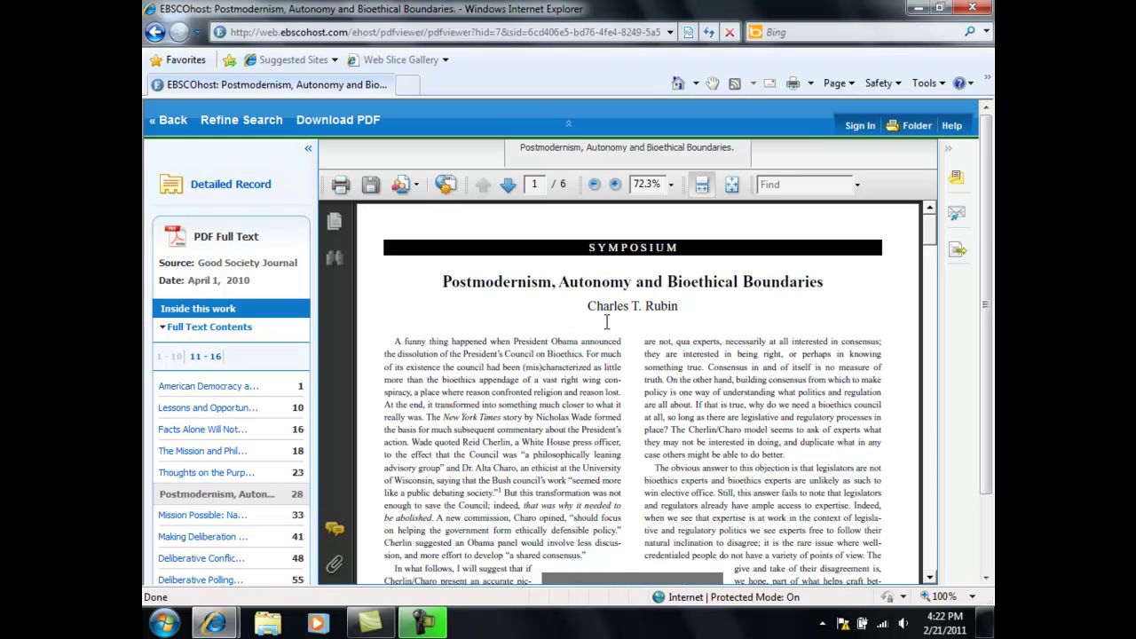
scroll(606, 321, "down", 9)
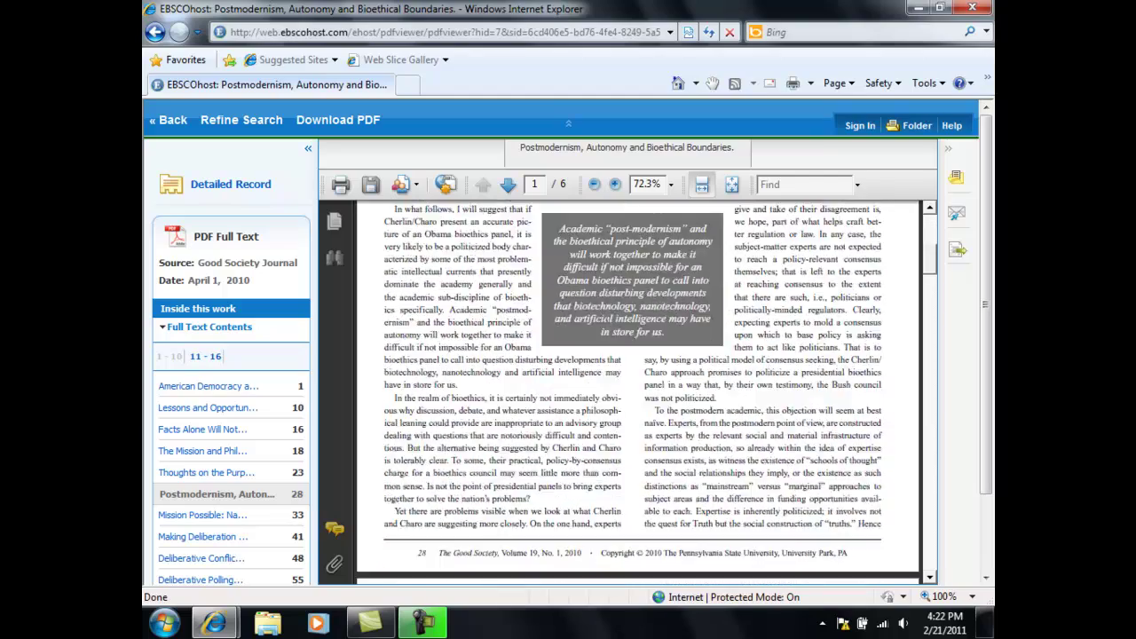
scroll(606, 321, "down", 15)
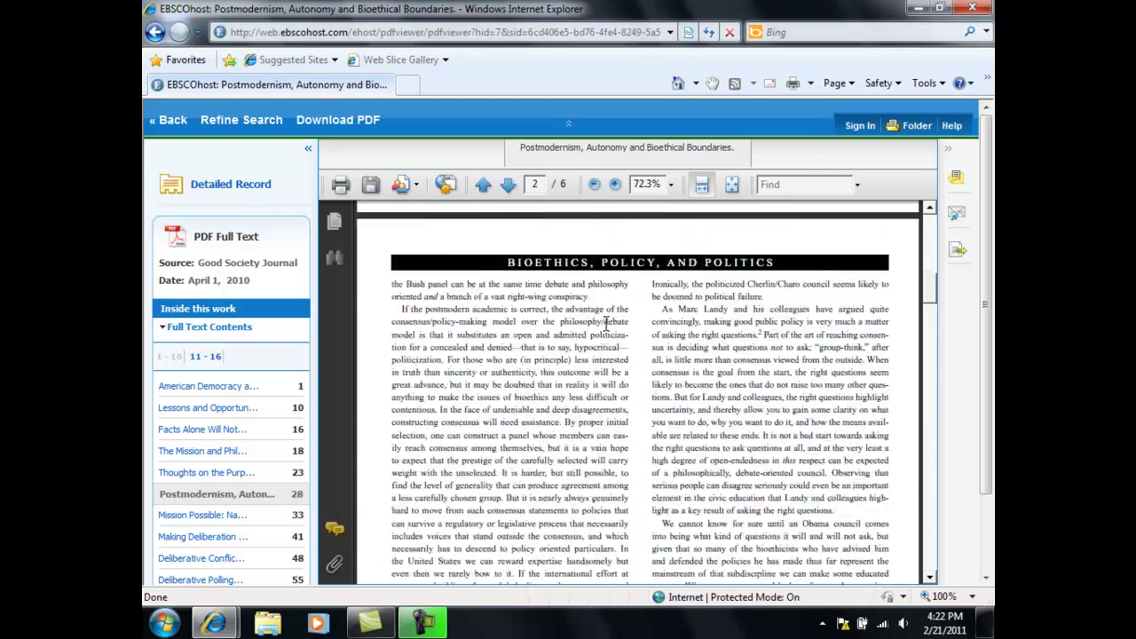
scroll(606, 321, "down", 12)
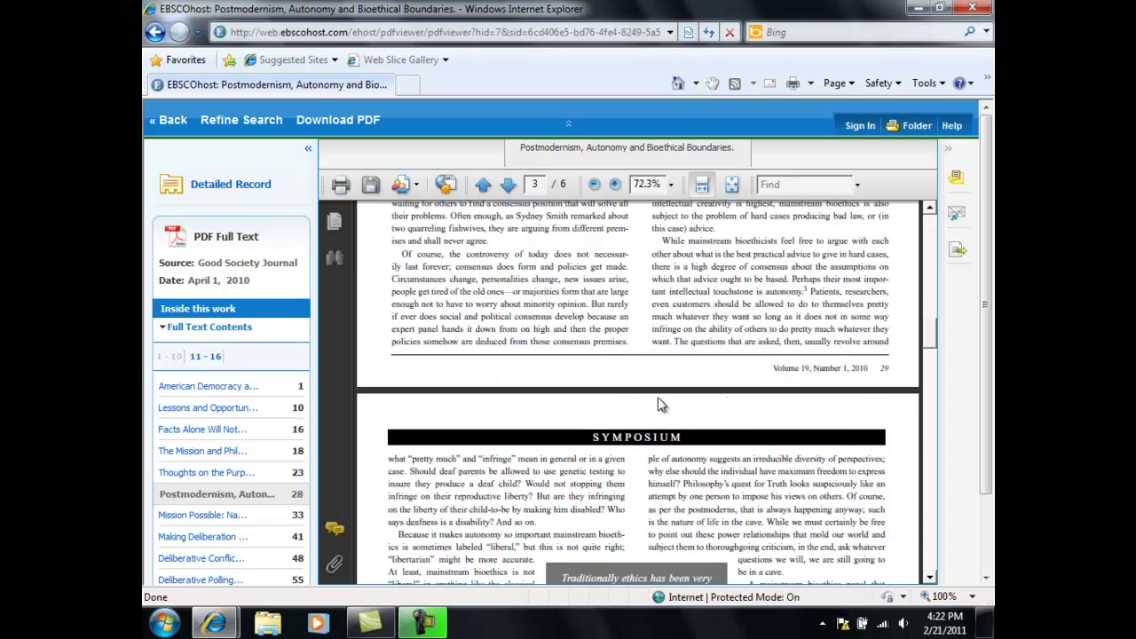
scroll(634, 382, "down", 15)
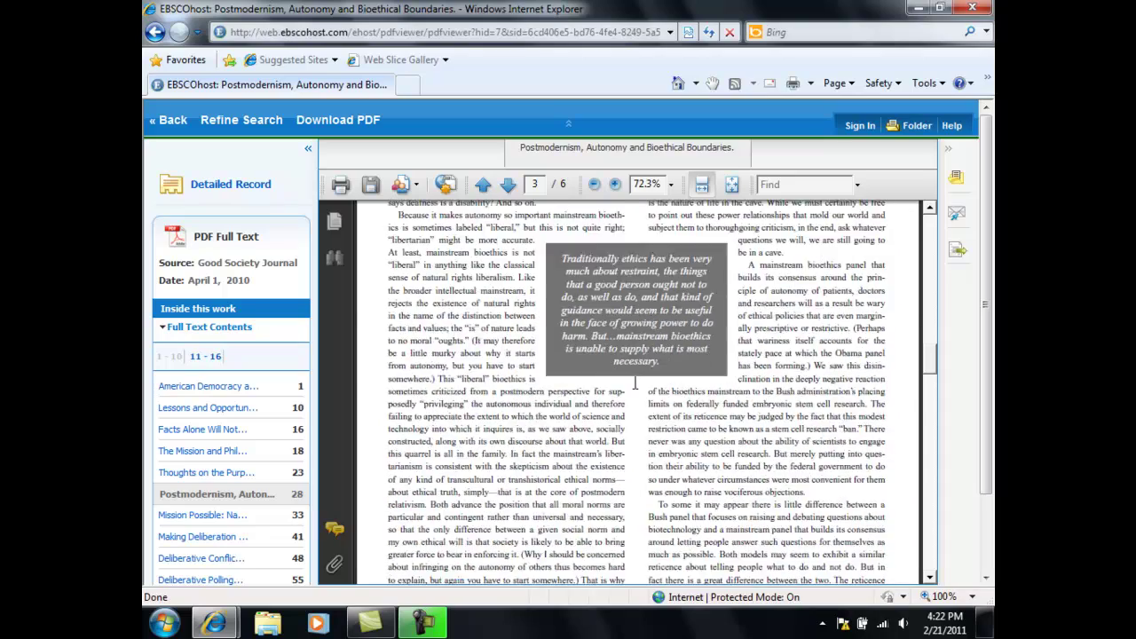
scroll(634, 382, "down", 5)
scroll(612, 381, "up", 2)
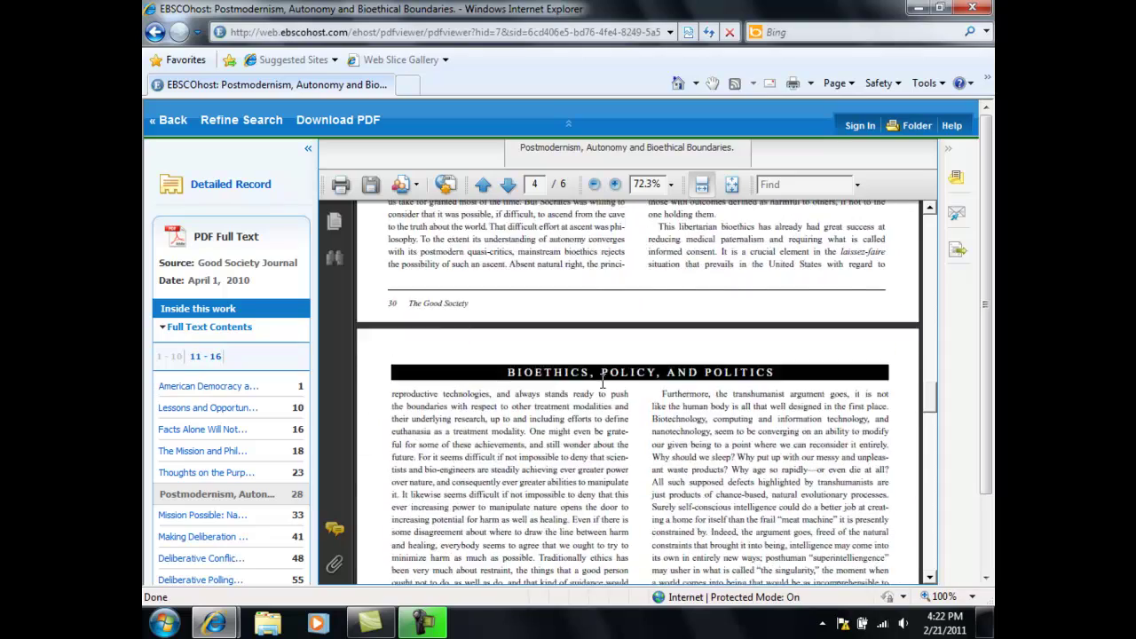
scroll(602, 381, "up", 15)
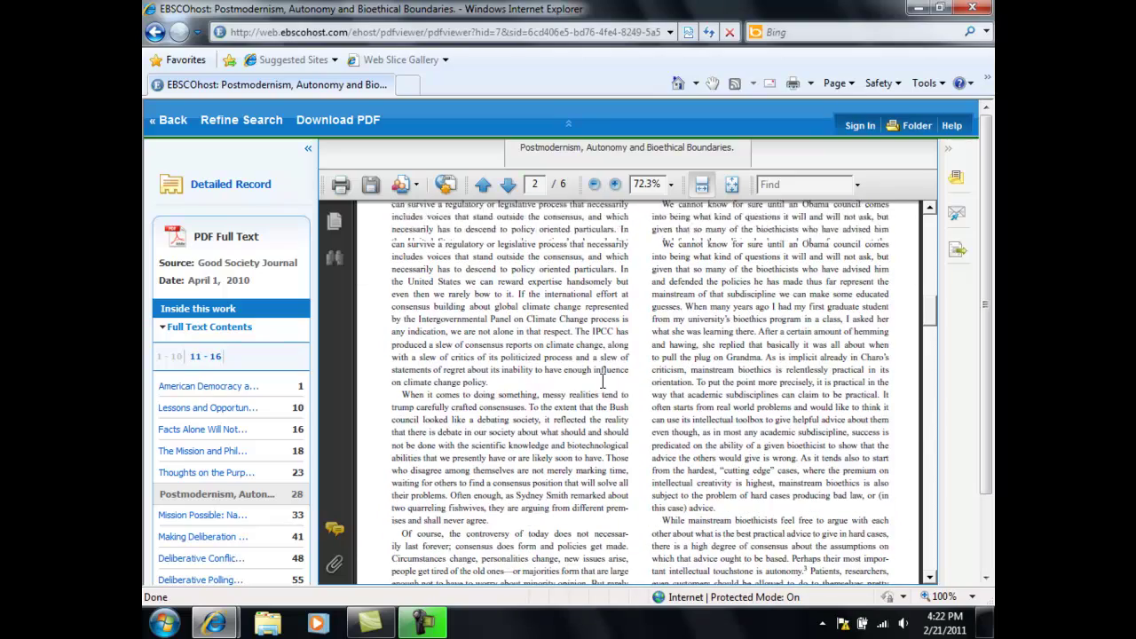